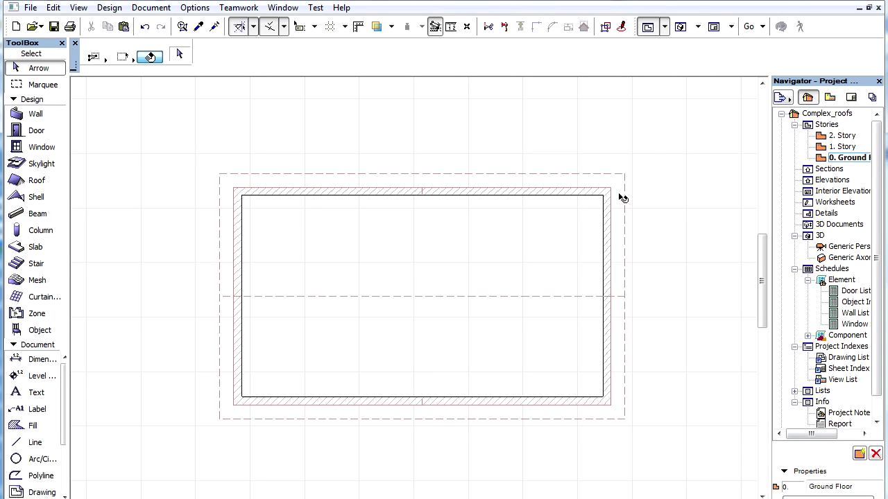
Offset the right and upper contour edges of the rectangular gable roof outward on the floor plan
left_click(622, 198)
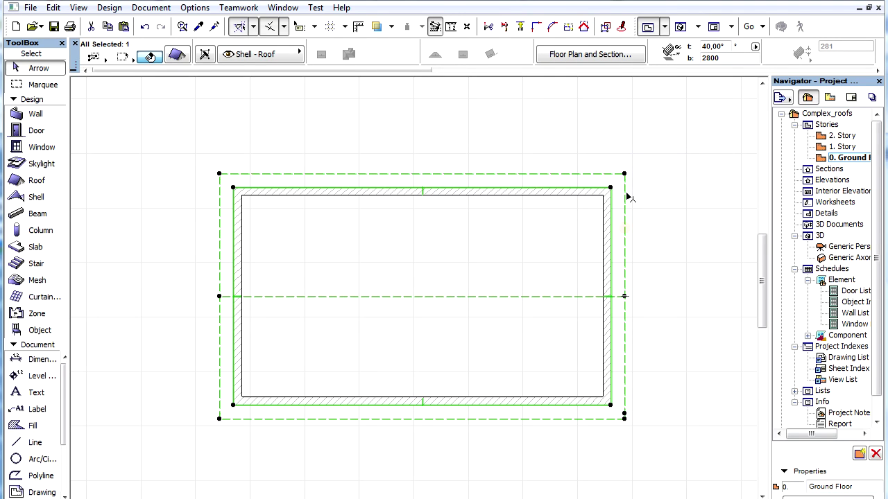
left_click(626, 197)
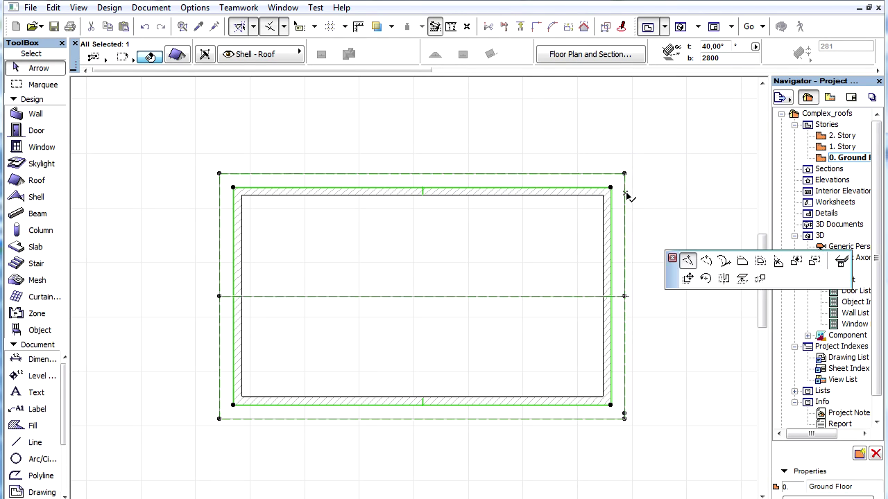
left_click(742, 261)
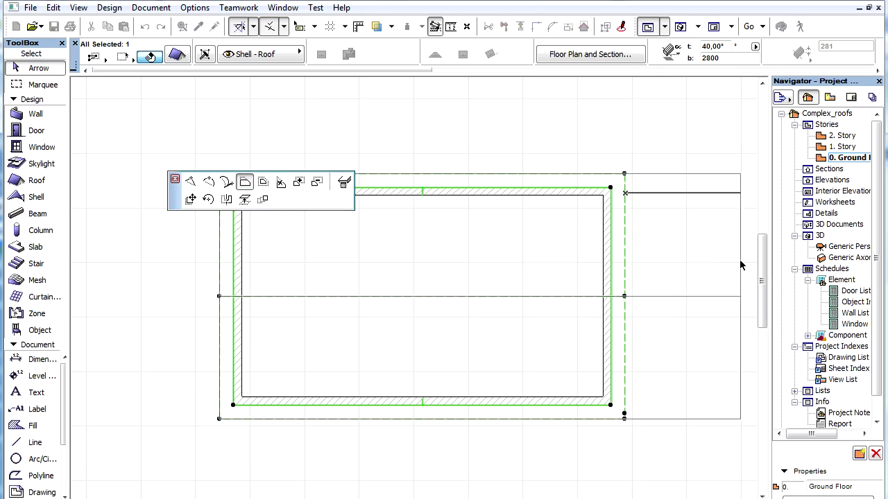
left_click(658, 239)
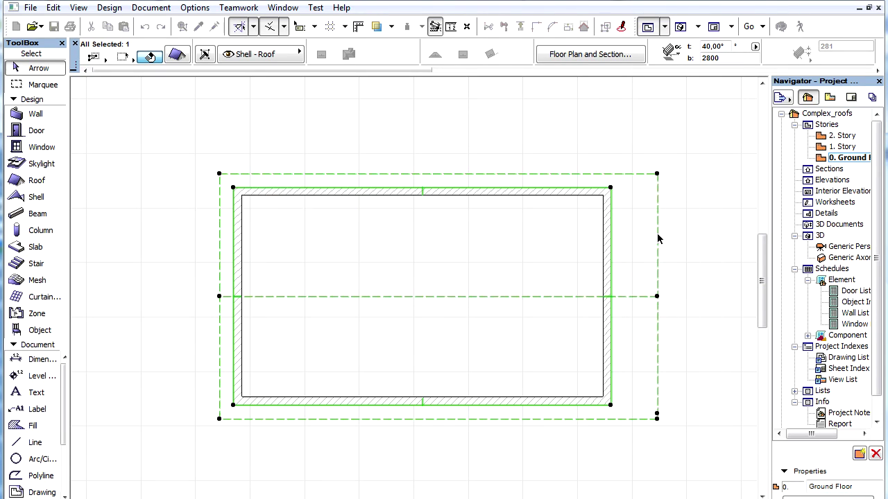
left_click(613, 174)
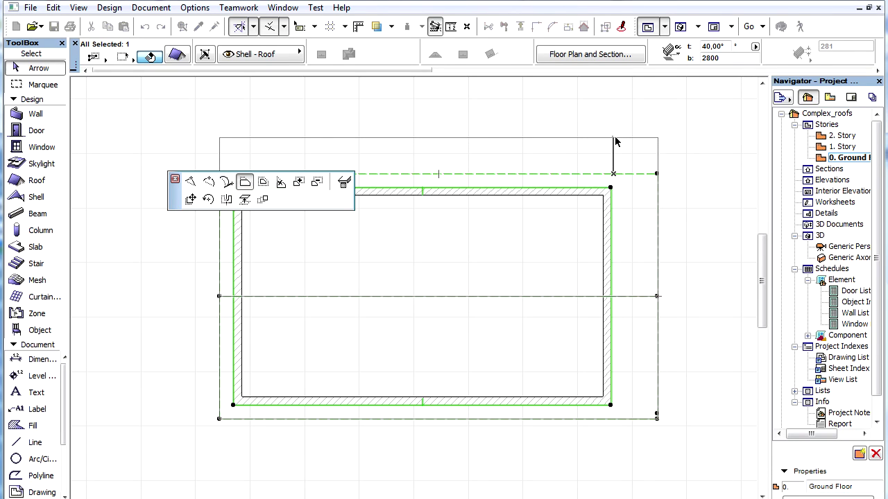
left_click(614, 151)
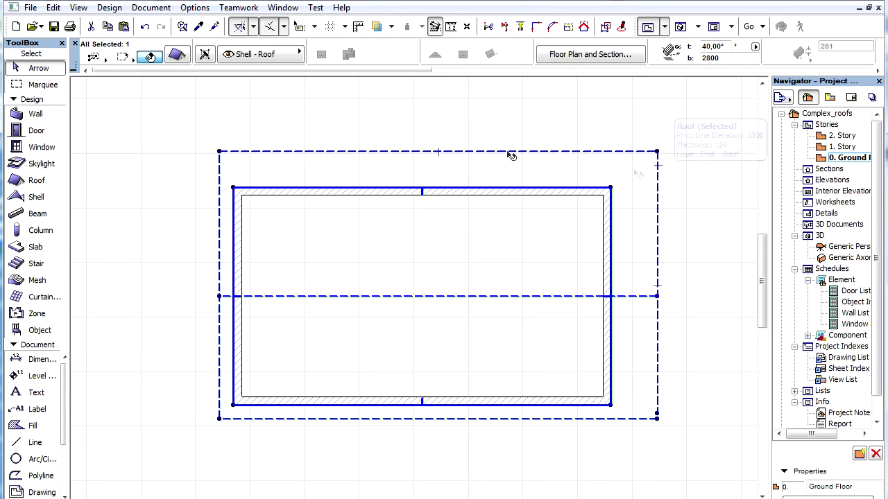
Set the gable roof's eaves overhang offset to 200 without applying it to custom edges, and undo that change
left_click(178, 57)
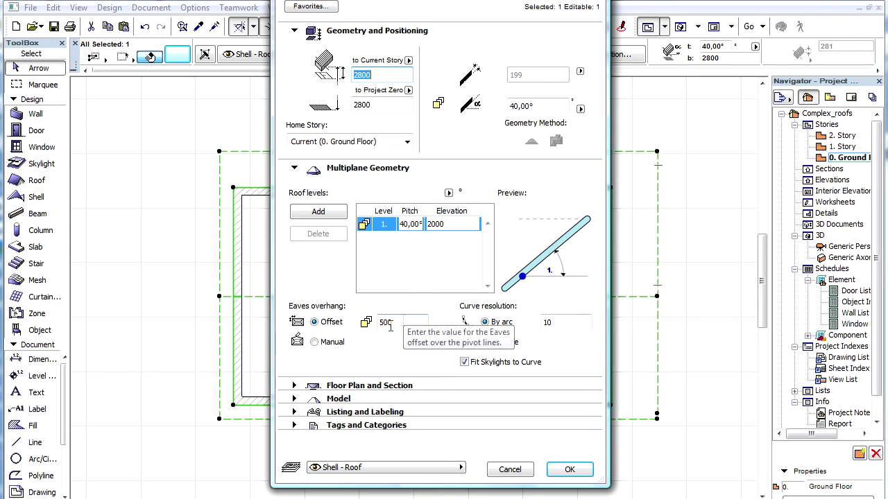
mouse_move(373, 333)
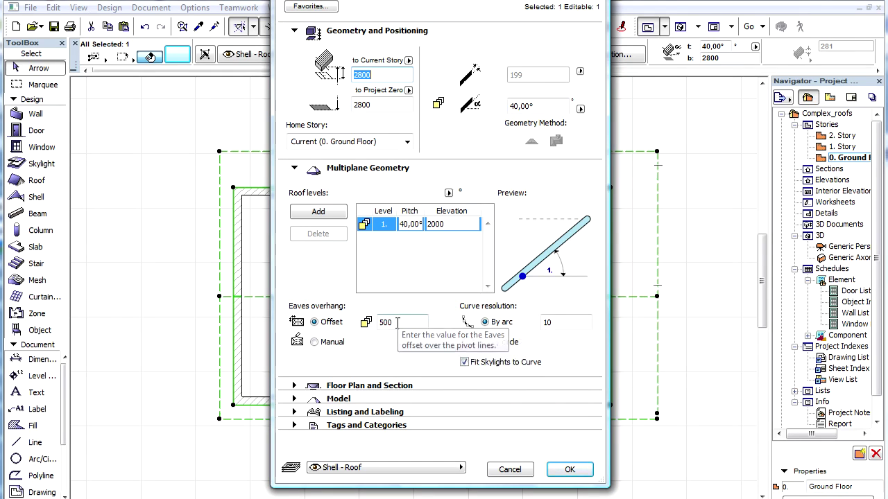
double_click(379, 323)
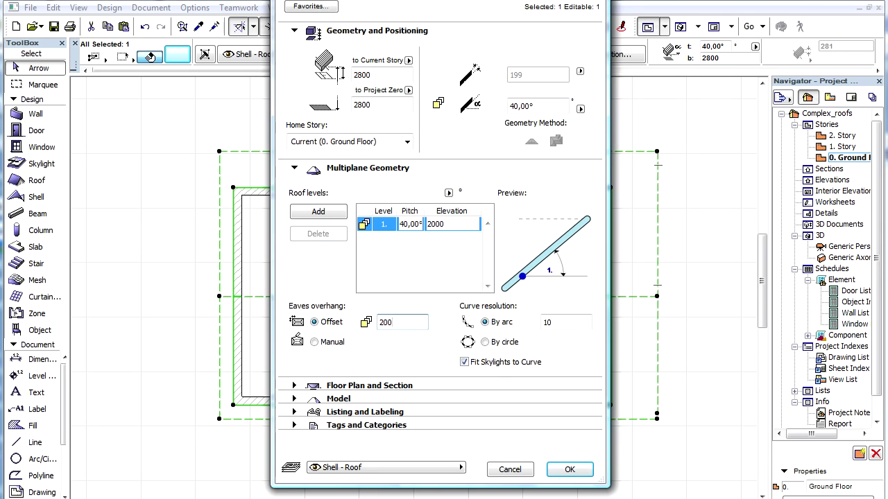
type("200")
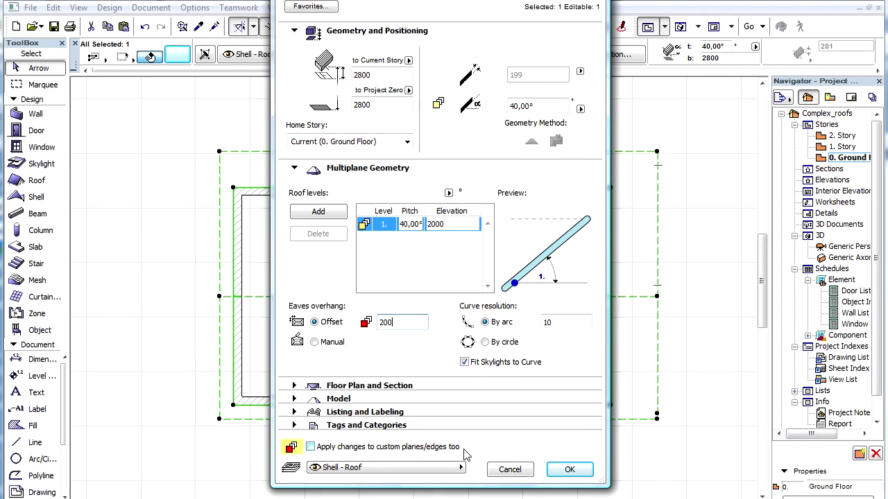
left_click(567, 470)
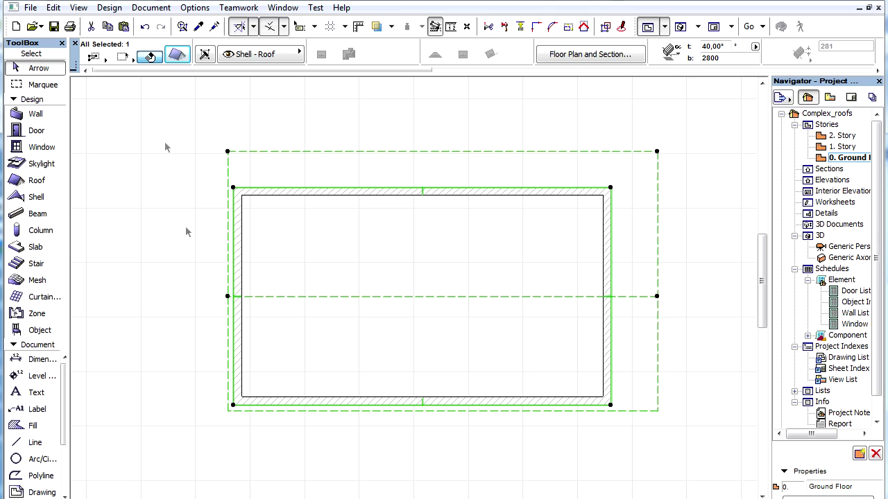
left_click(144, 28)
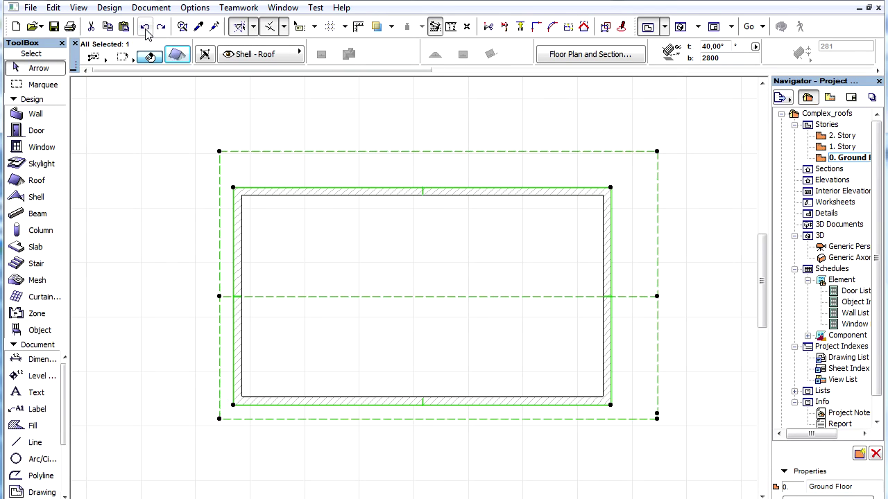
Set the gable roof's eaves overhang offset to 200 and apply the change to custom planes and edges too
left_click(178, 56)
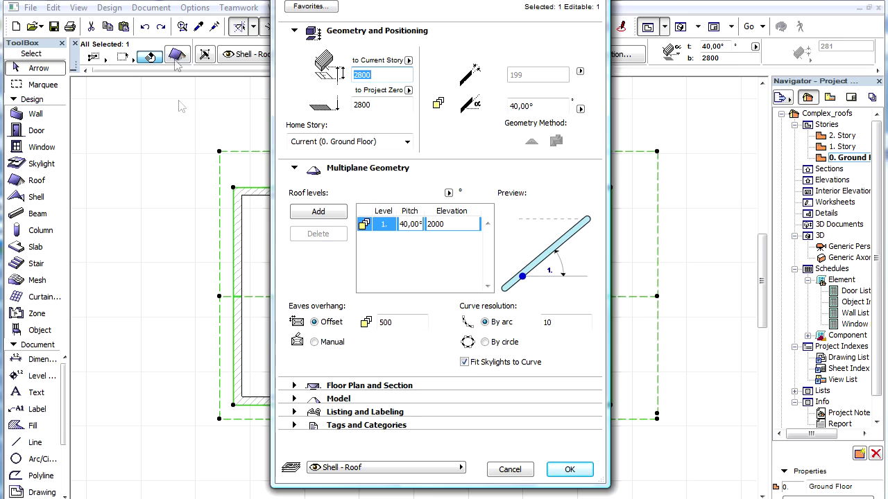
double_click(394, 322)
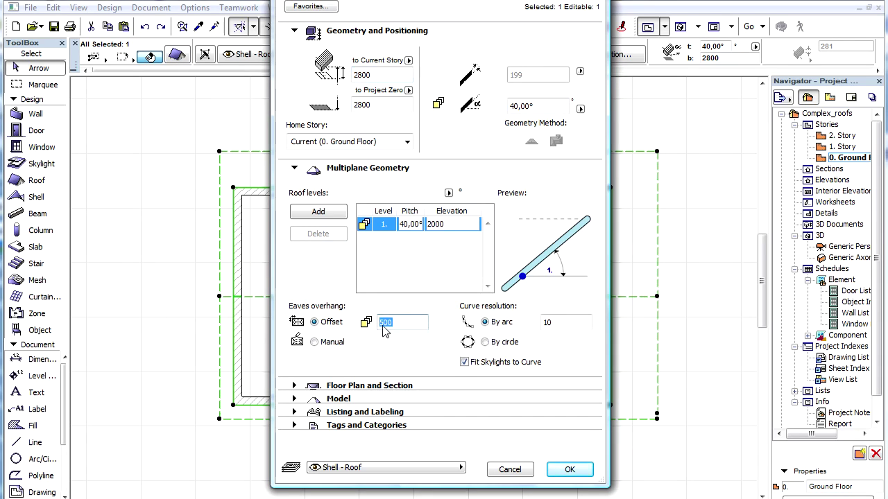
type("2")
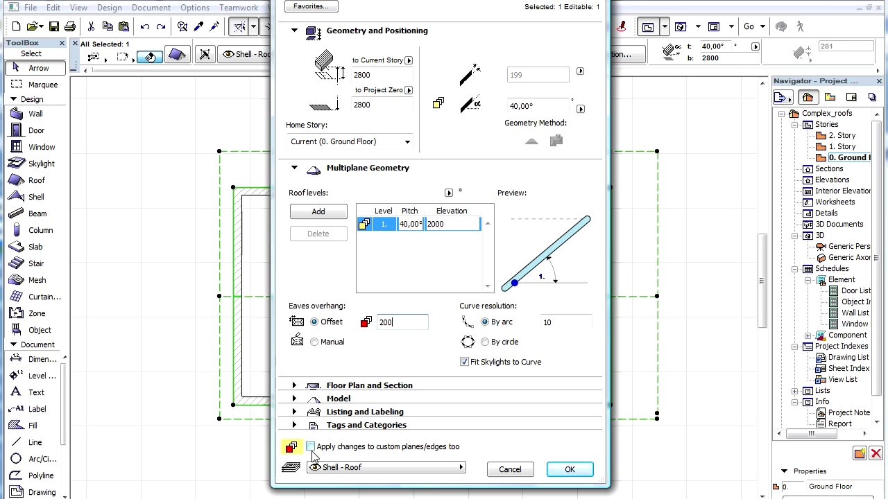
left_click(310, 447)
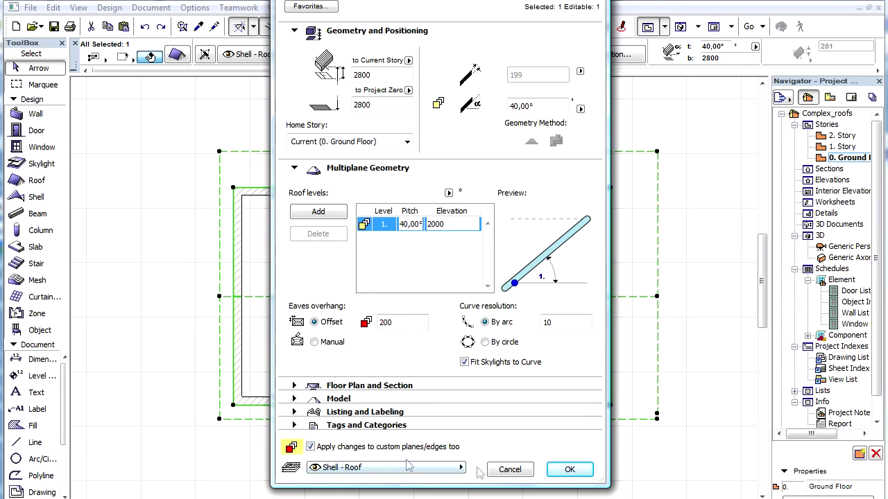
left_click(569, 470)
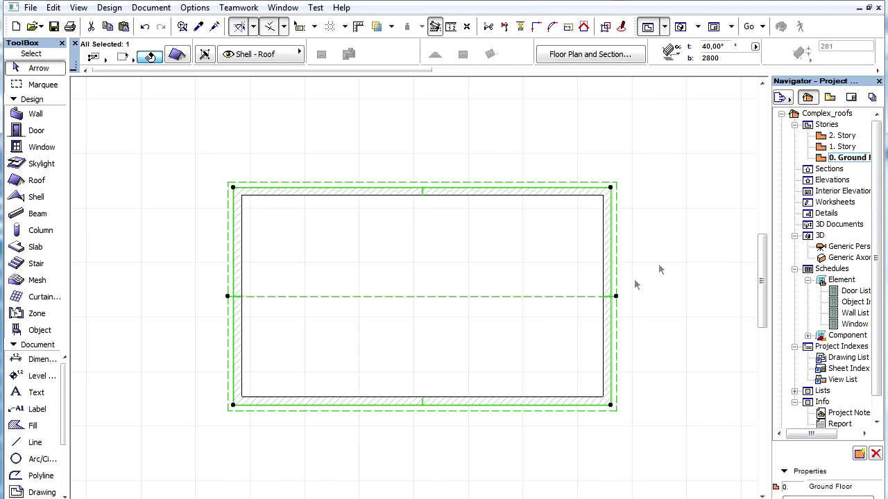
Select the L-shaped hip roof on the floor plan and show it in 3D
middle_click_drag(718, 266, 428, 270)
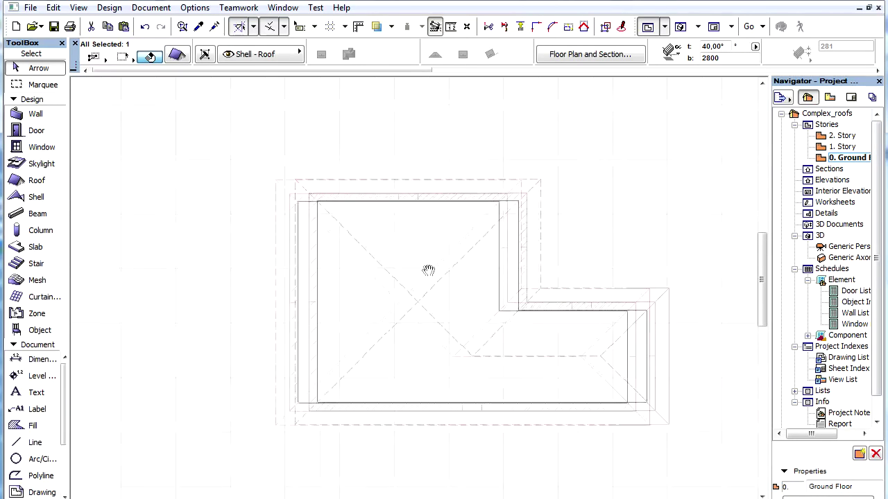
left_click(556, 258)
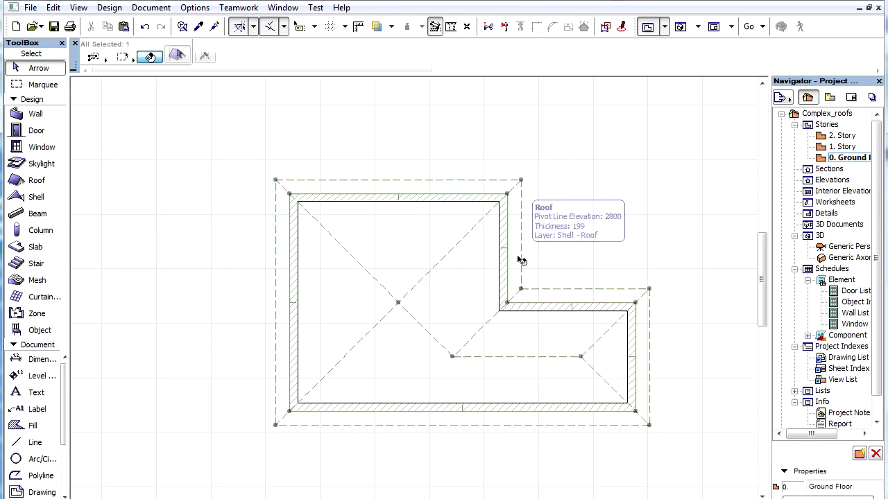
left_click(521, 259)
key("F3")
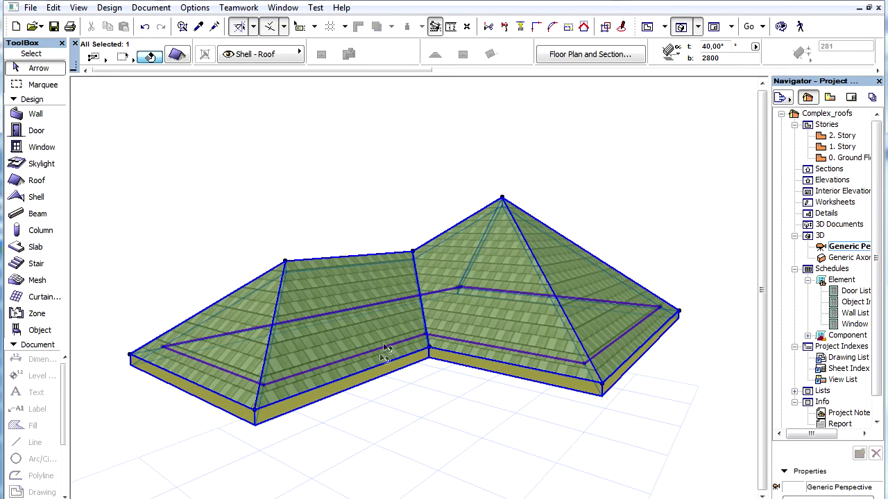
Set the side material of the smaller wing's front eaves edge to Paint-15, applying it to the clicked edge only
left_click(379, 365)
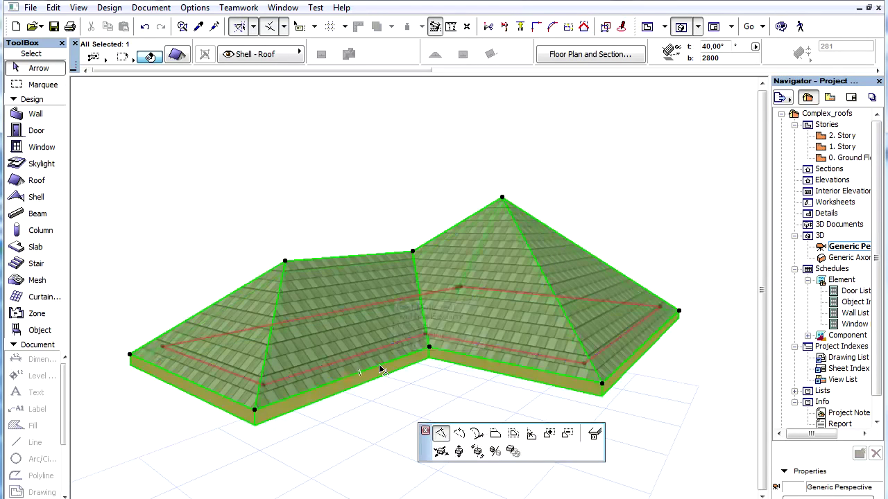
left_click(595, 435)
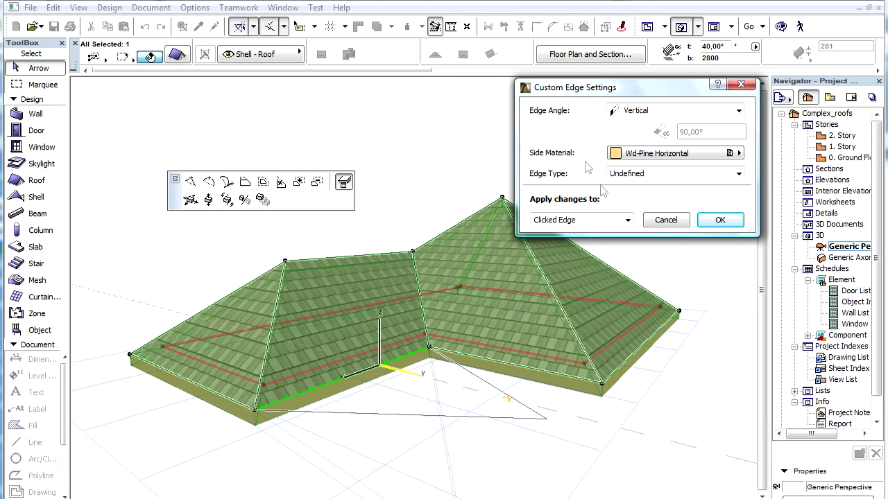
left_click(627, 154)
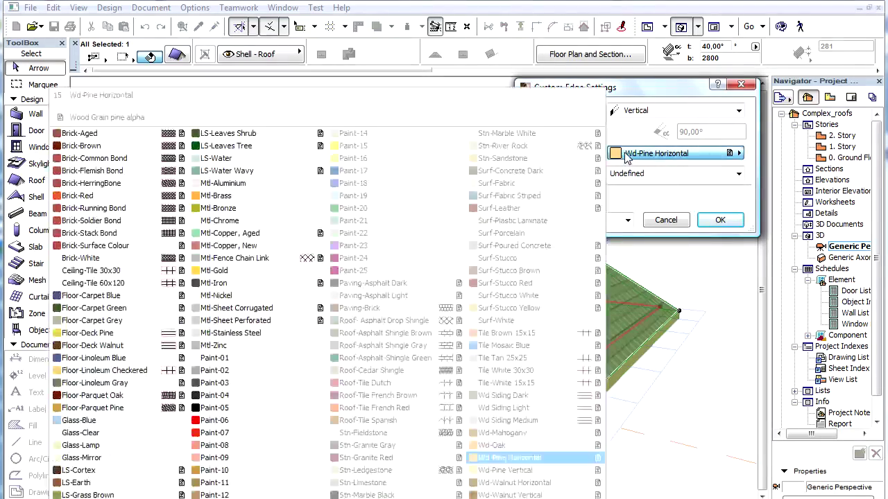
left_click(406, 146)
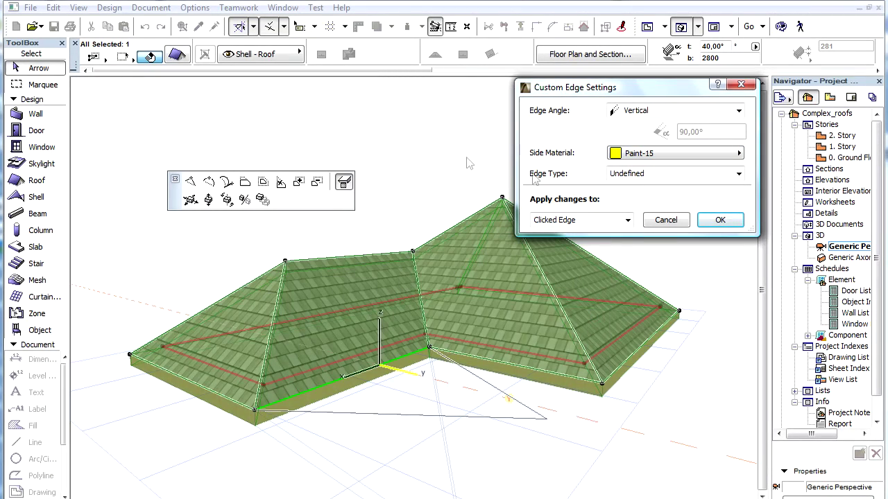
left_click(628, 220)
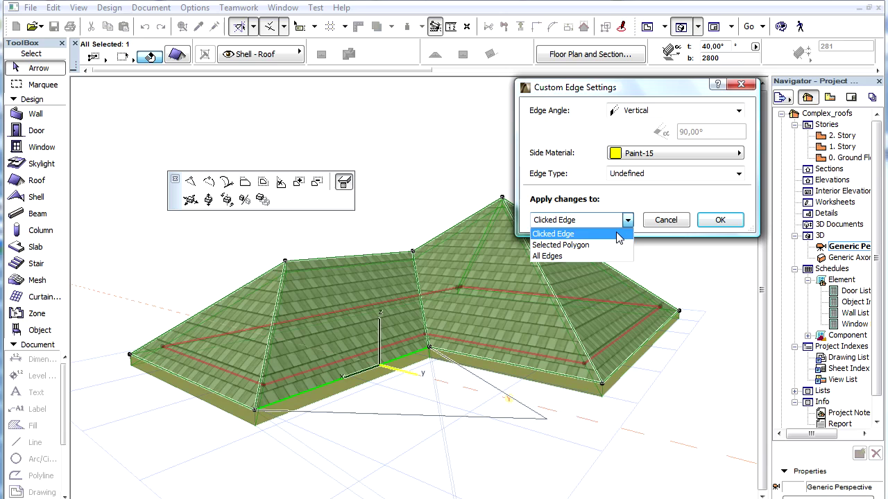
left_click(619, 237)
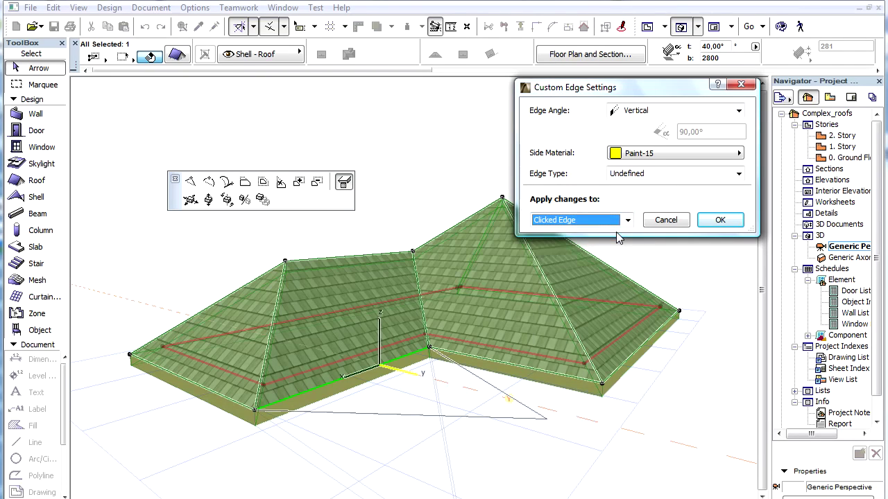
left_click(739, 220)
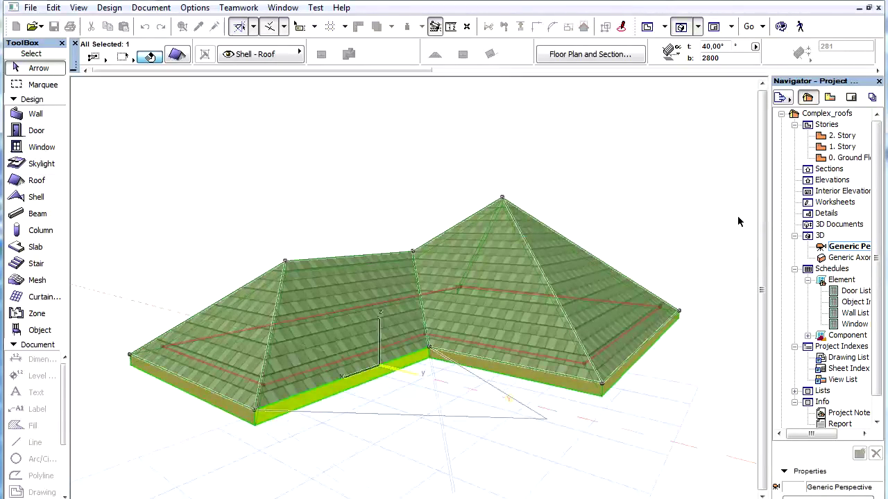
Set the L-shaped roof's edge material to Paint-06 without applying it to custom edges, and undo that change
left_click(178, 56)
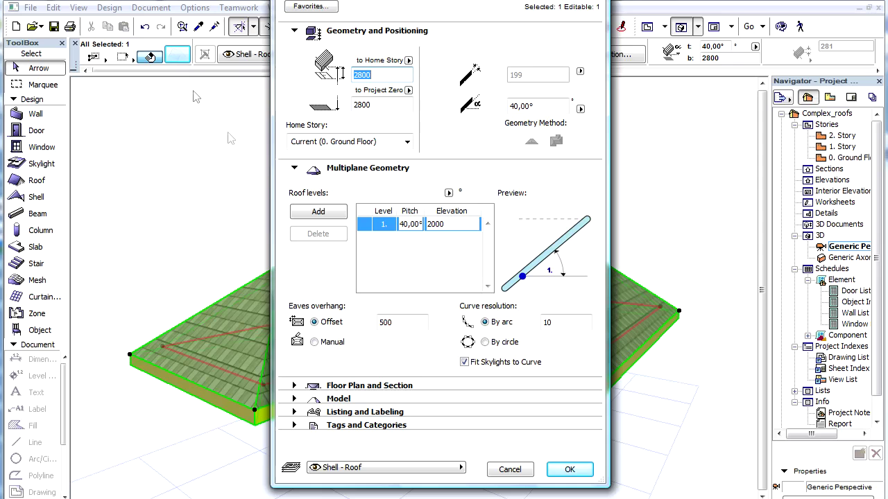
left_click(340, 170)
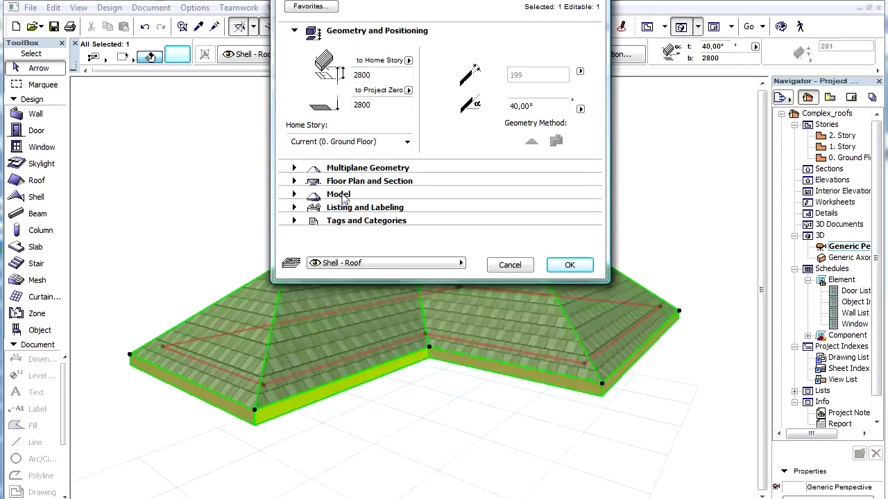
left_click(345, 195)
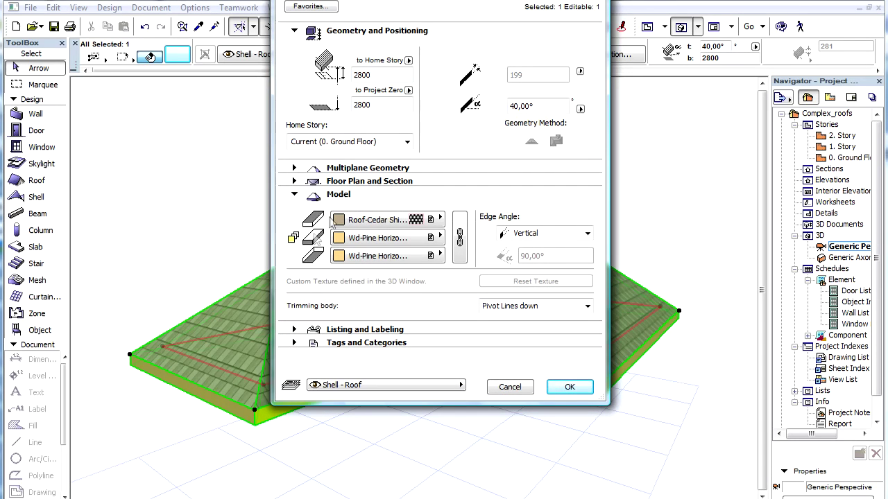
mouse_move(297, 240)
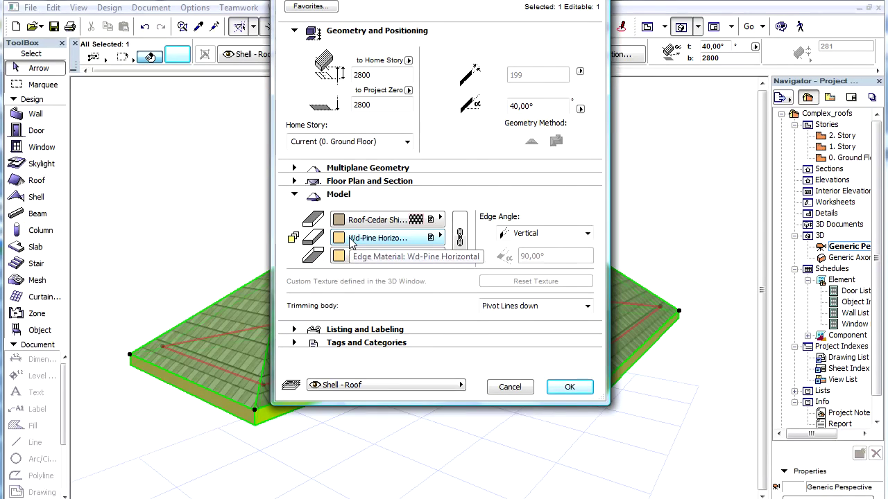
left_click(351, 239)
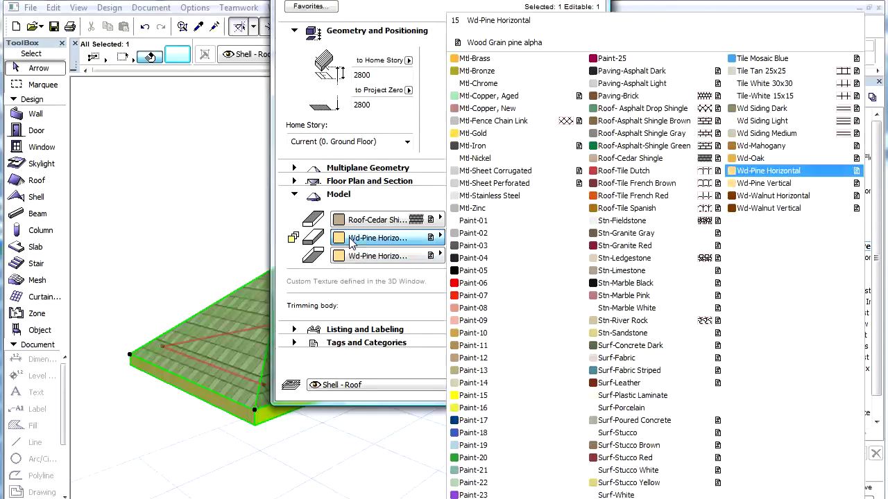
left_click(497, 283)
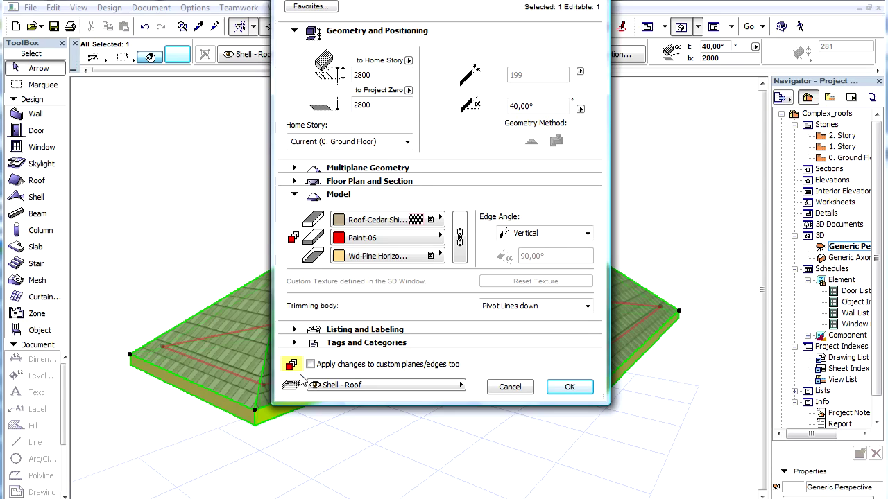
left_click(569, 388)
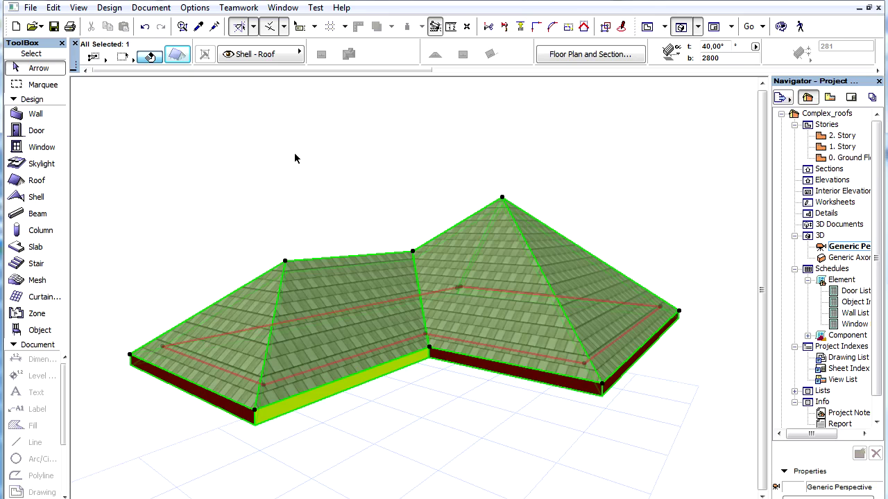
left_click(145, 26)
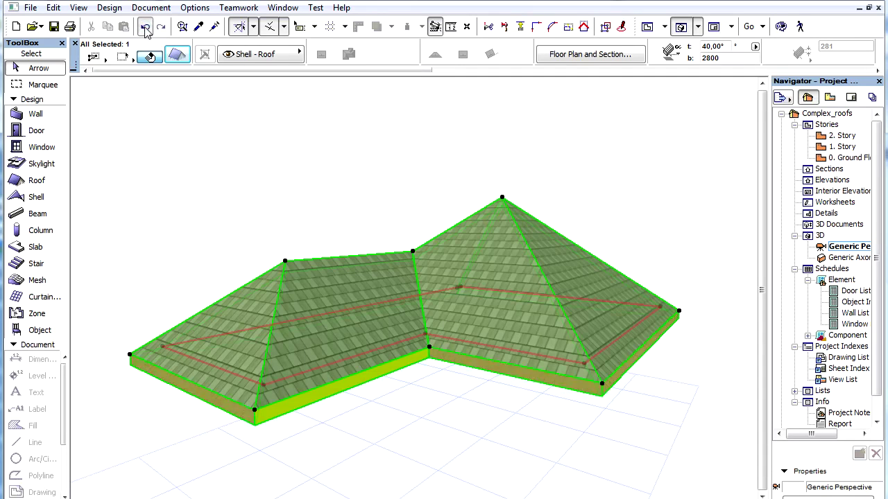
Set the L-shaped roof's edge material to Paint-06, apply it to custom planes and edges too, and deselect the roof
left_click(177, 56)
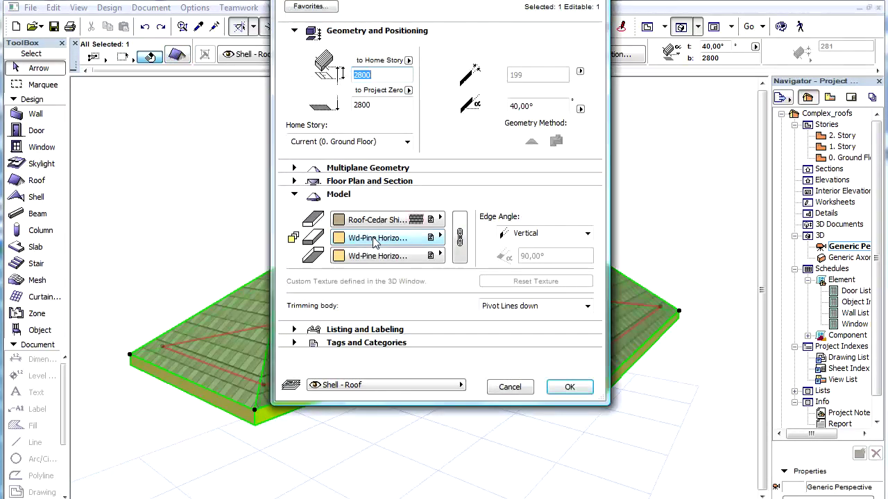
left_click(376, 240)
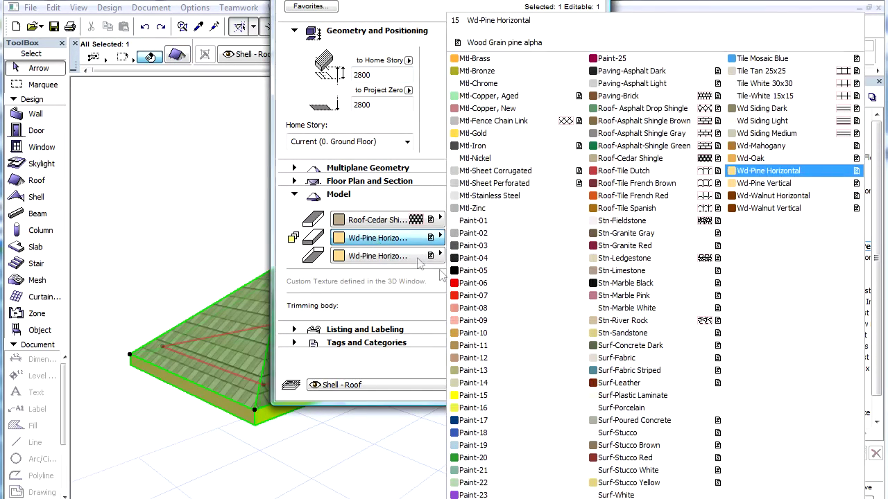
left_click(471, 283)
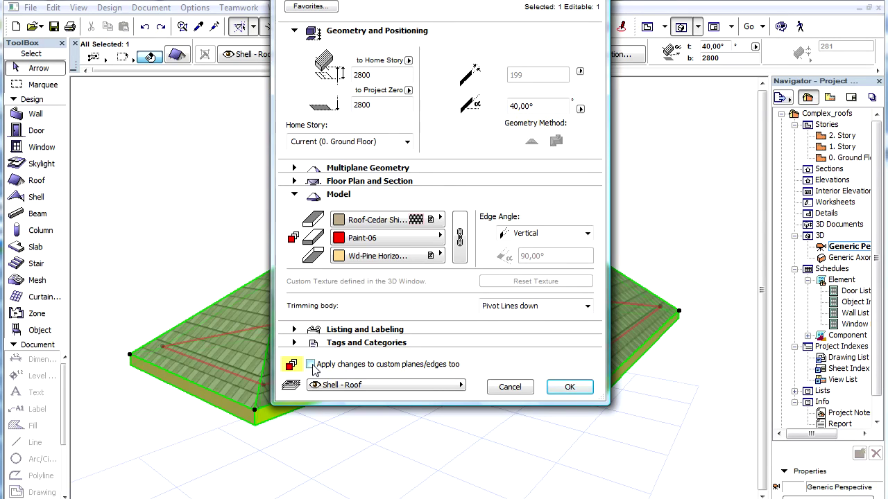
left_click(311, 365)
left_click(567, 387)
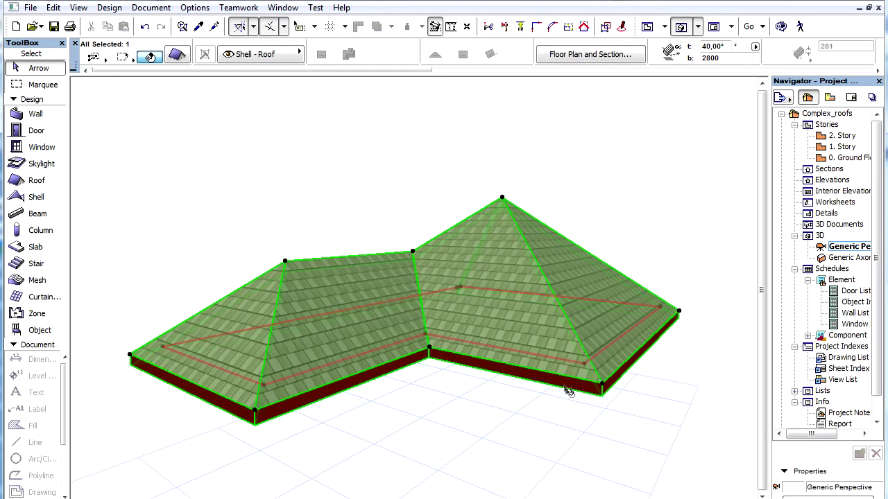
left_click(564, 393)
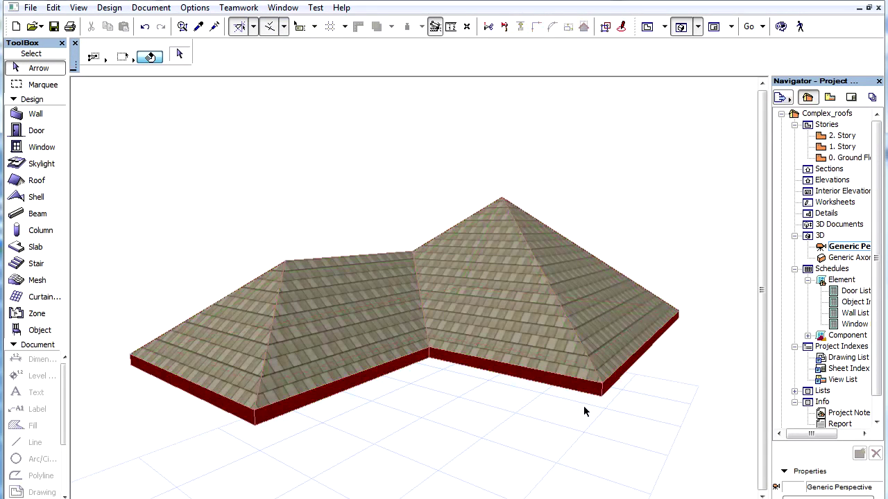